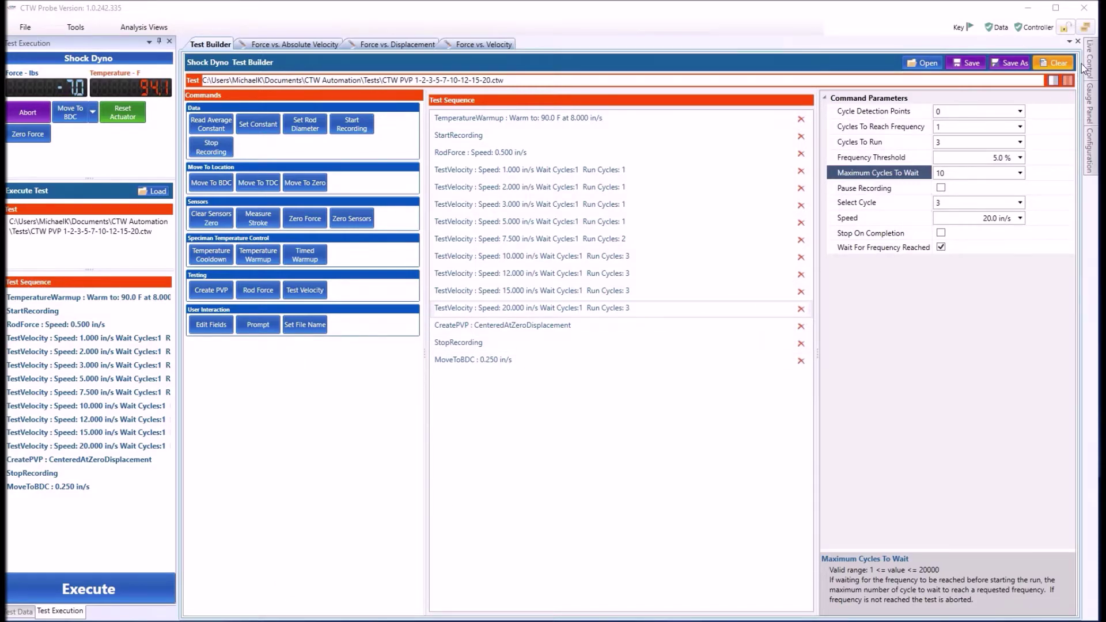
- Bring up the auto-hidden Live Control panel and switch it to dockable so it stays open
mouse_move(1093, 60)
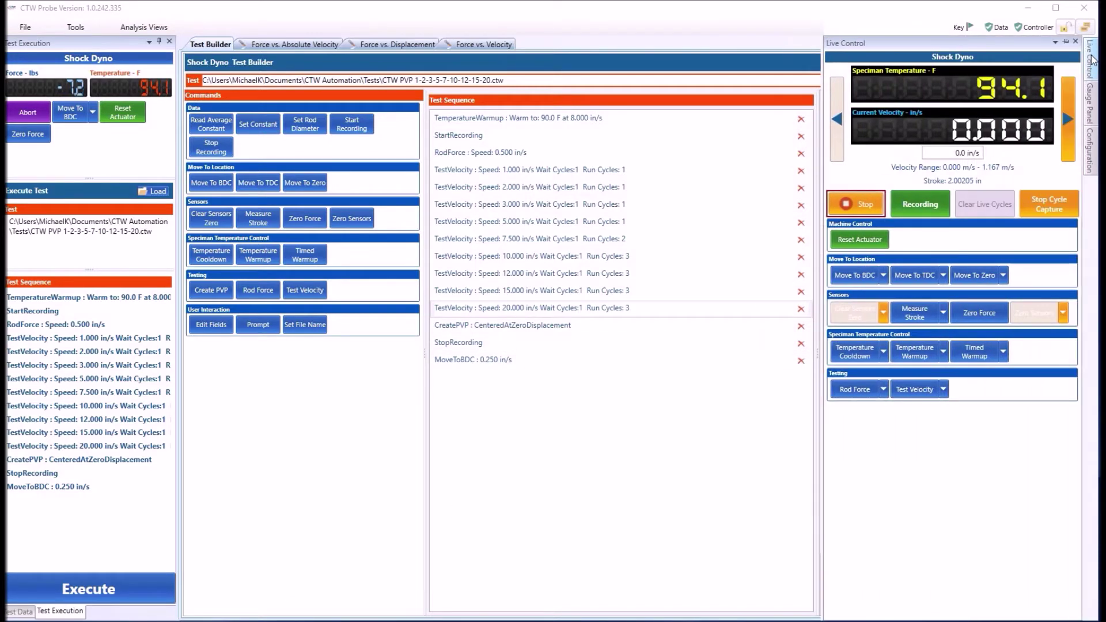
left_click(1056, 41)
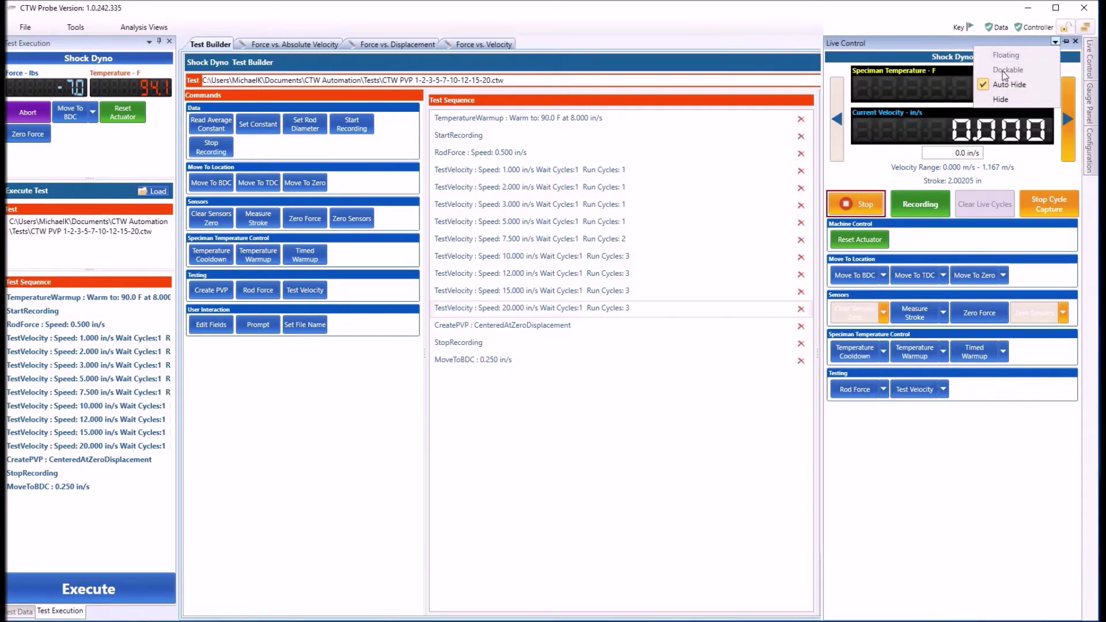
left_click(1008, 70)
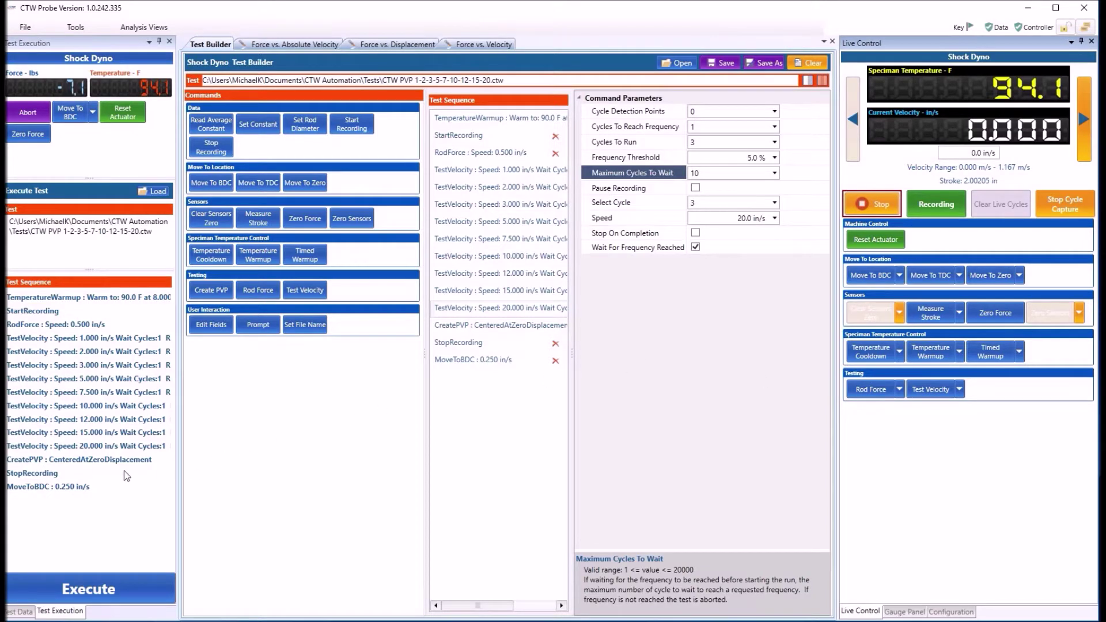
- Enable the live Cycles Legend and bring the Live Cycles list into view
left_click(75, 29)
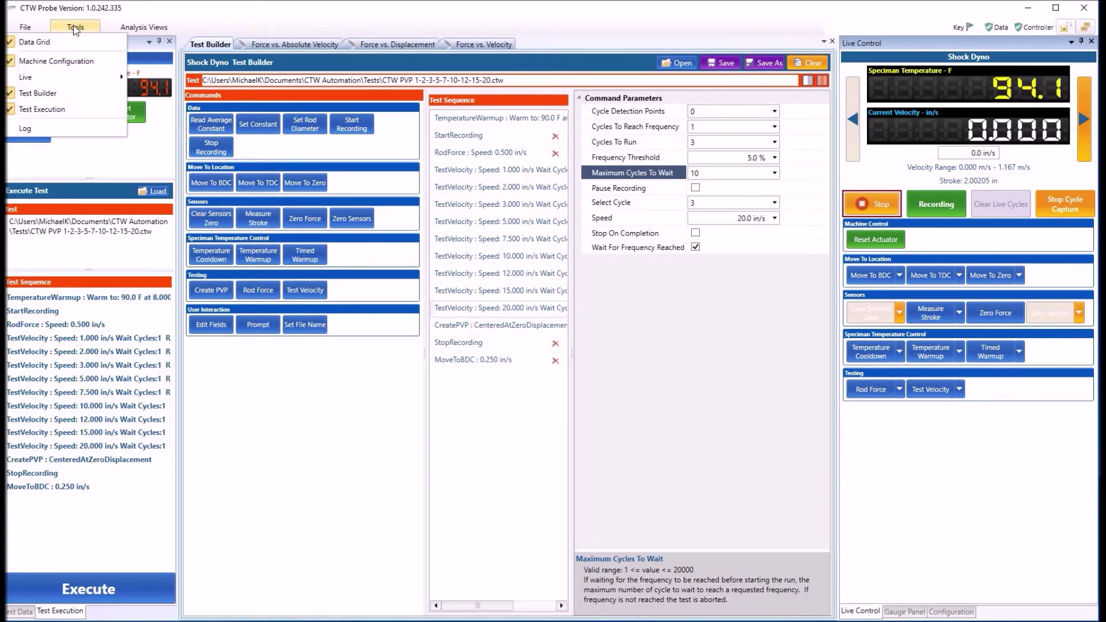
mouse_move(44, 77)
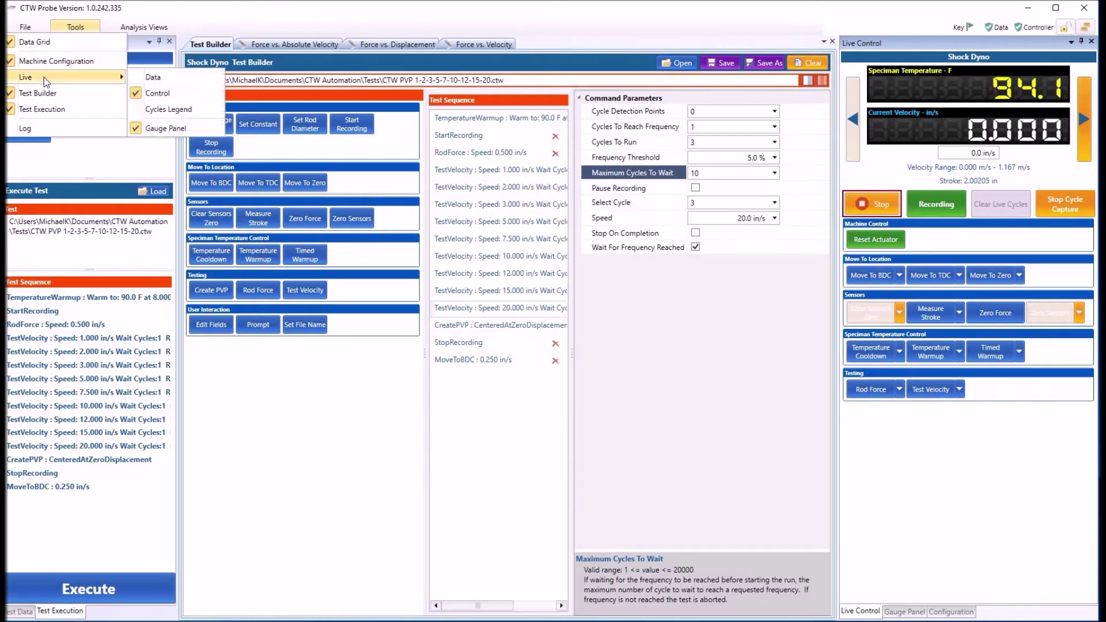
left_click(167, 111)
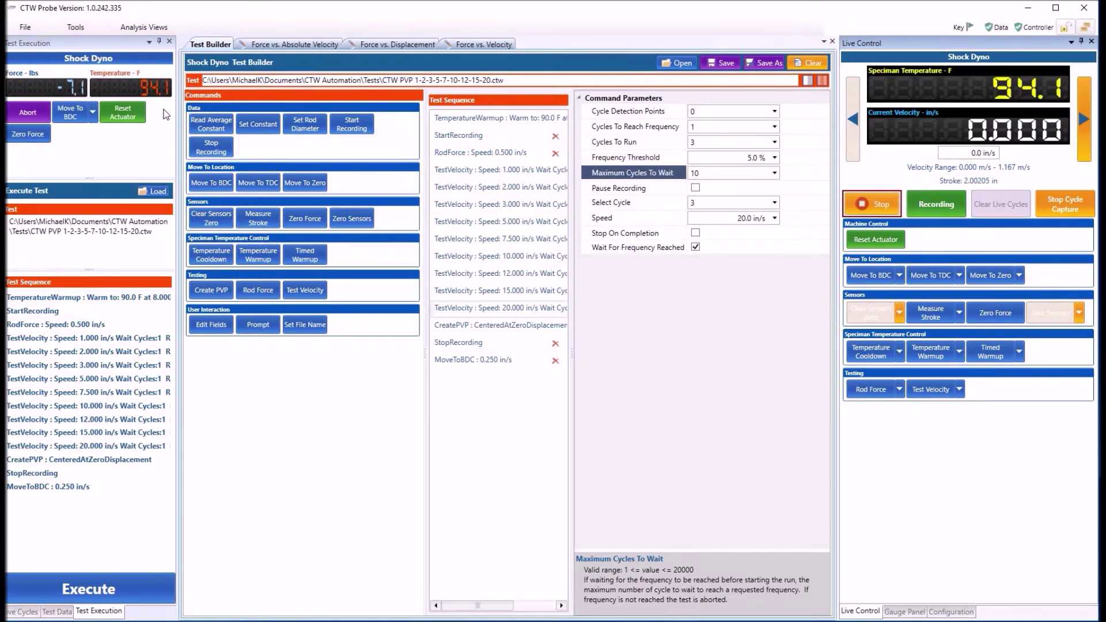
left_click(26, 613)
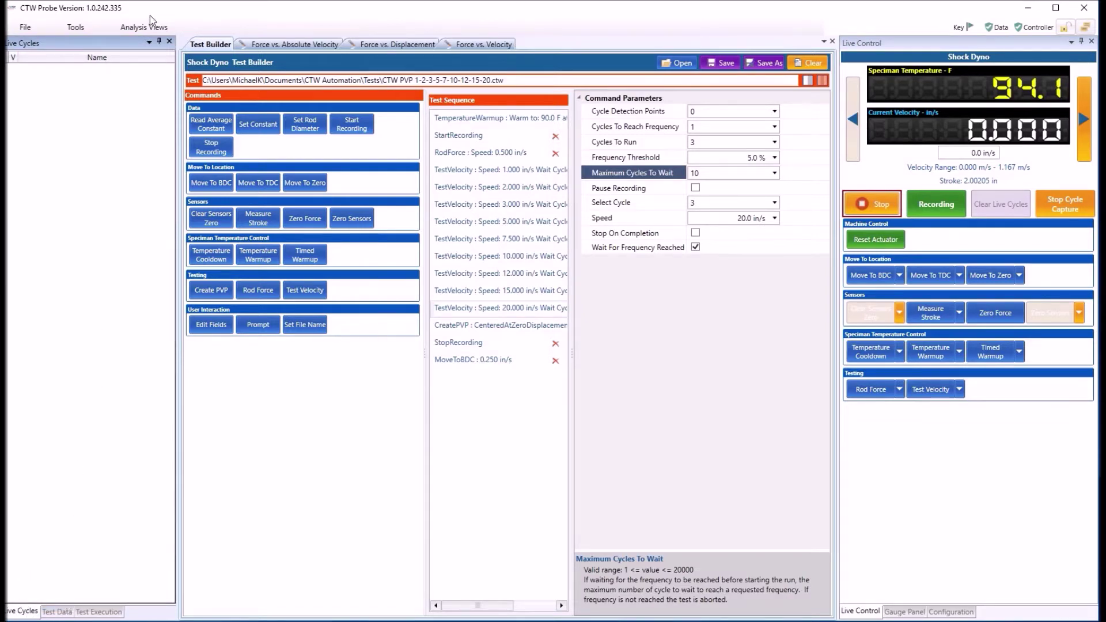
- Add the Live Data view to the workspace and display its Scope traces
left_click(75, 30)
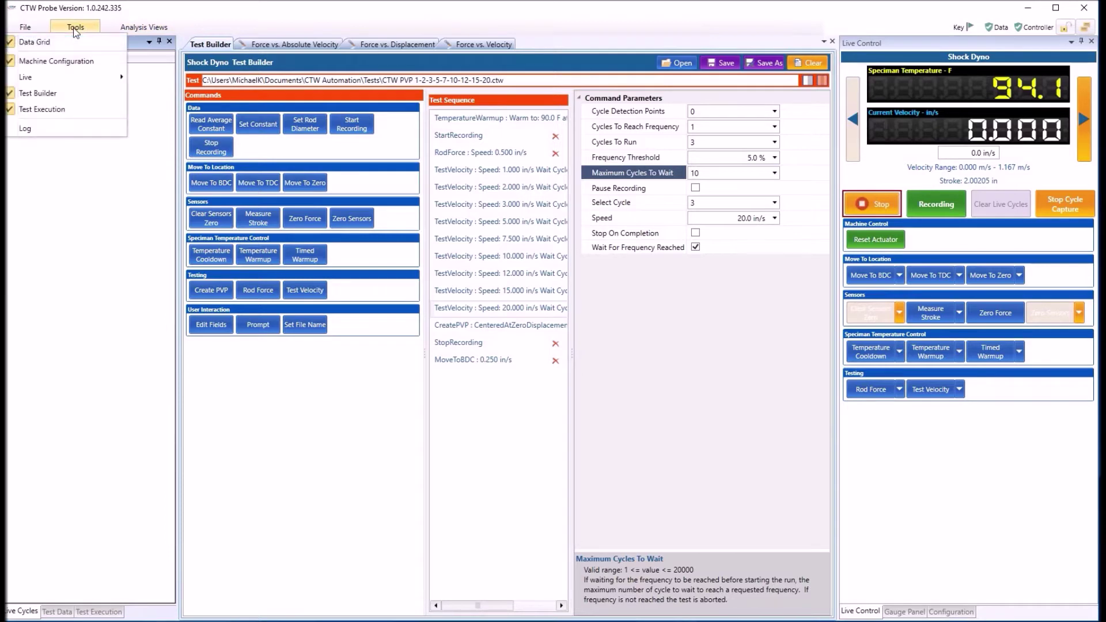
mouse_move(51, 80)
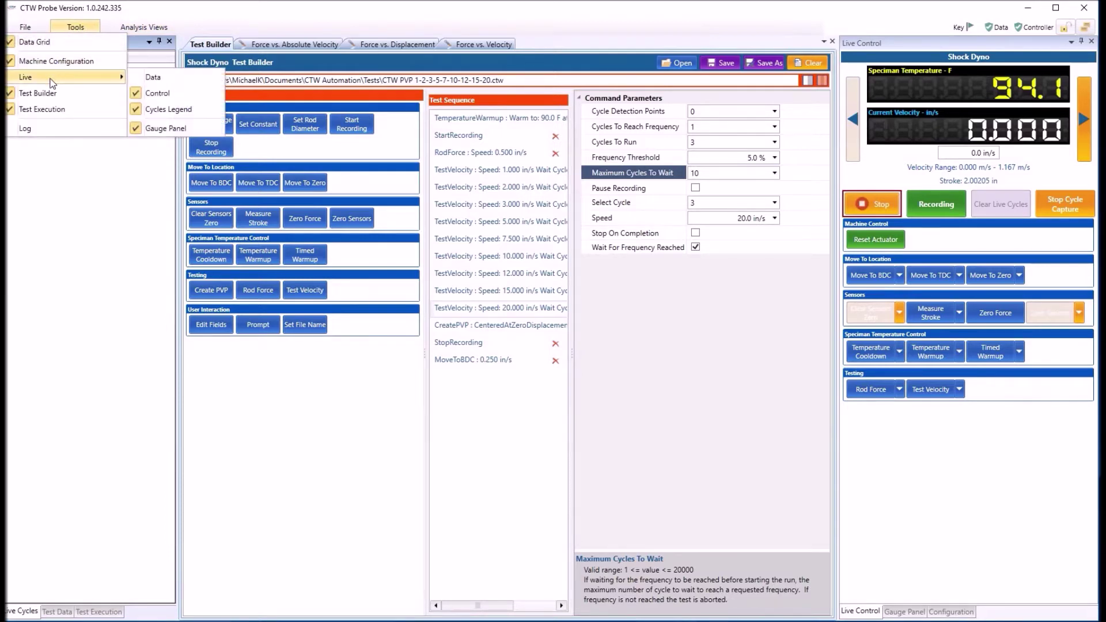
left_click(155, 80)
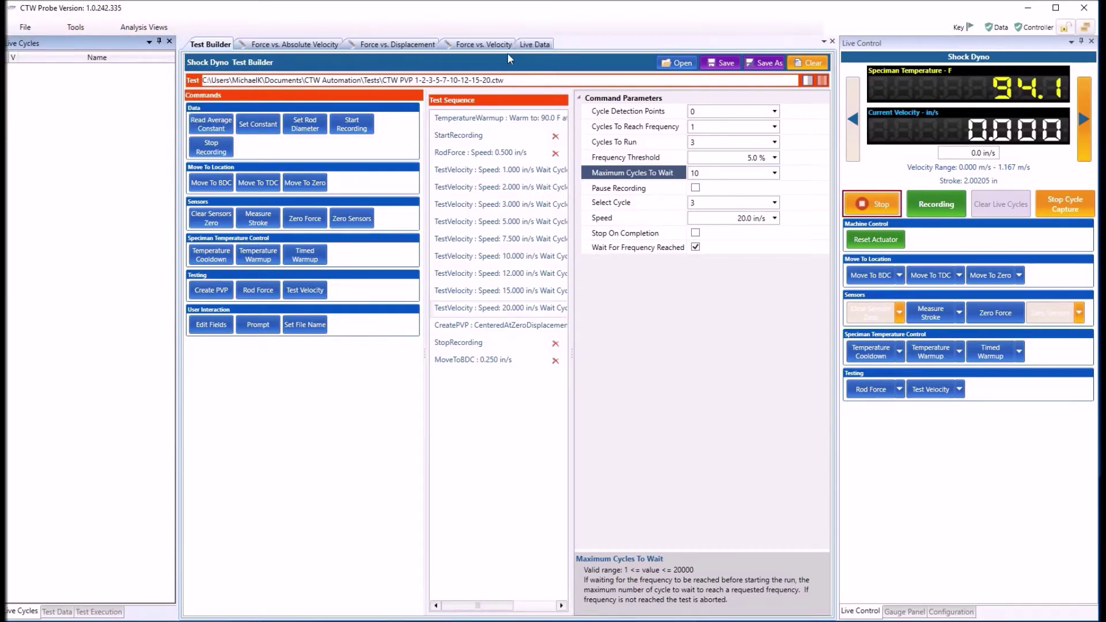
left_click(536, 46)
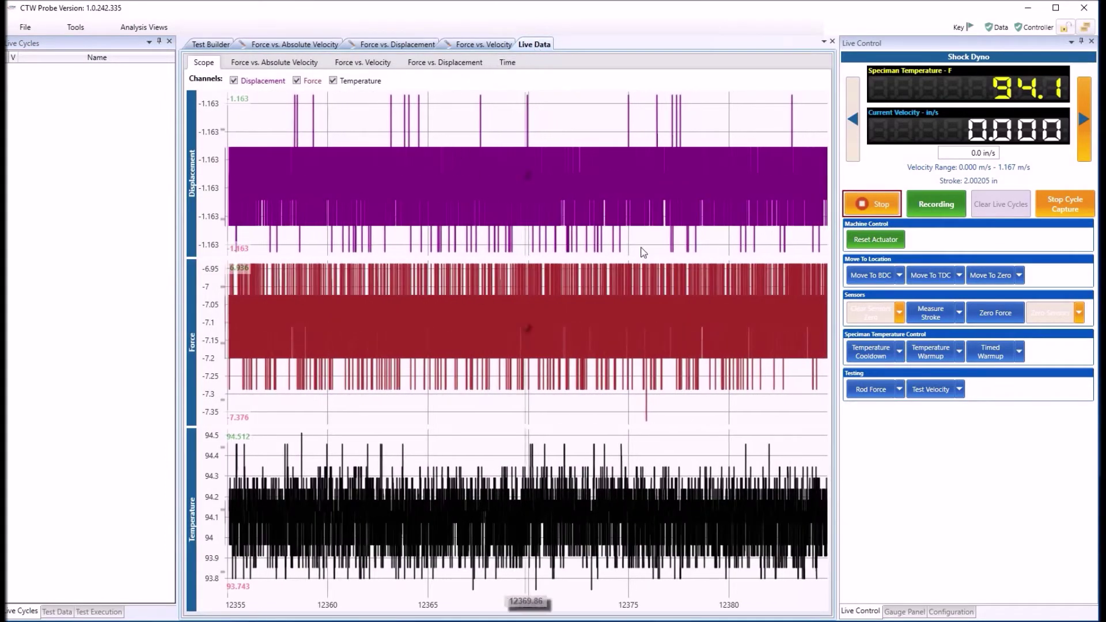
- Run the dyno at 5.0 in/s with recording paused, and turn recording back on once it is moving
left_click(942, 209)
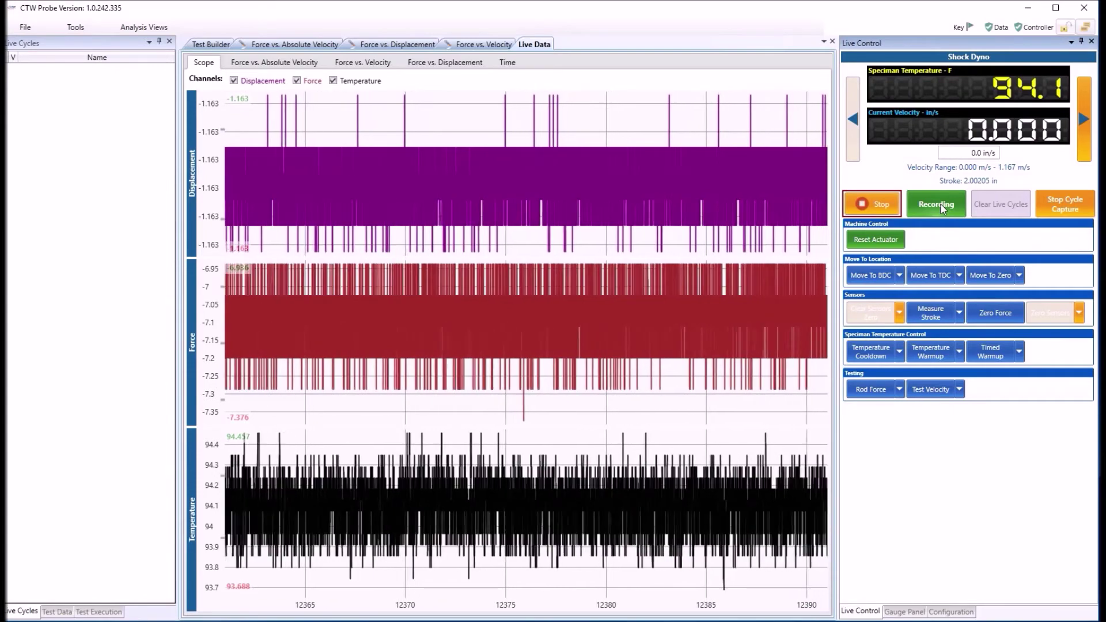
left_click(942, 209)
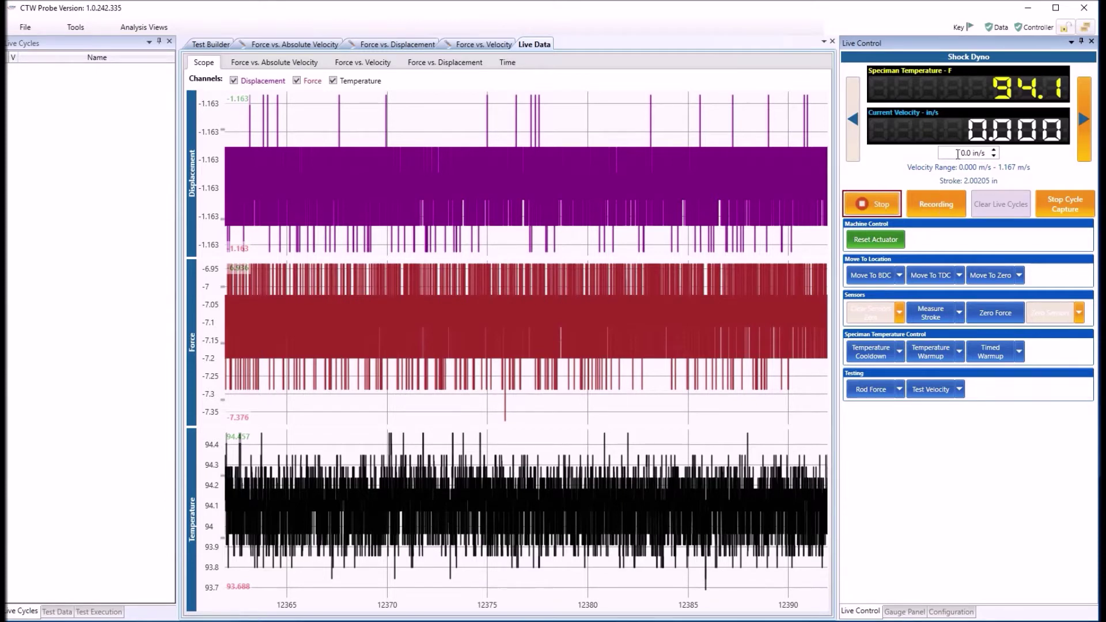
left_click(994, 151)
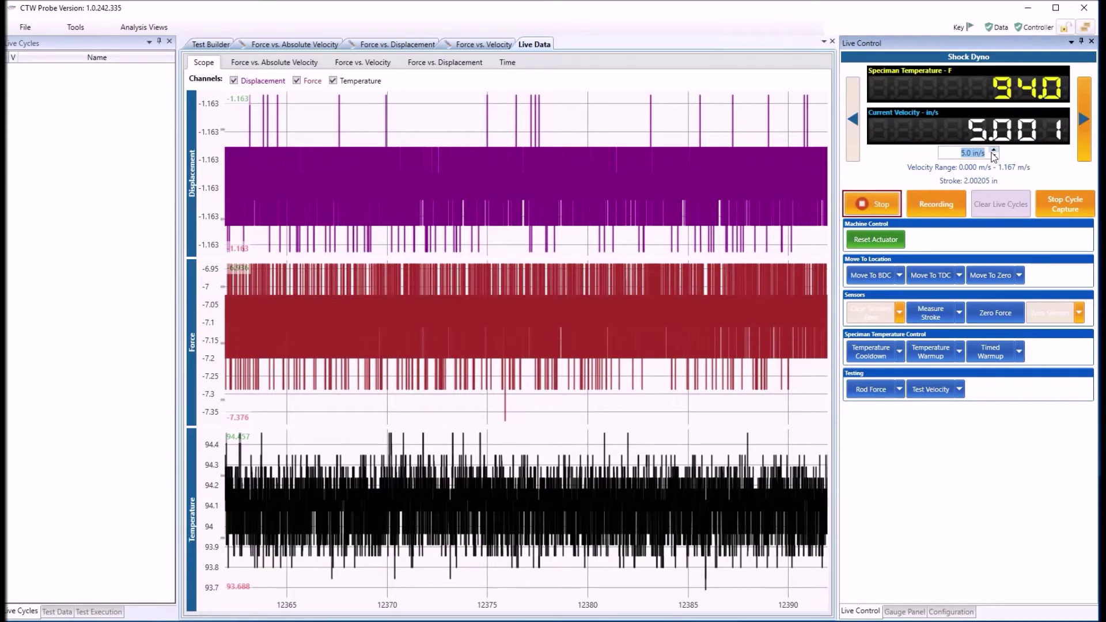
left_click(933, 204)
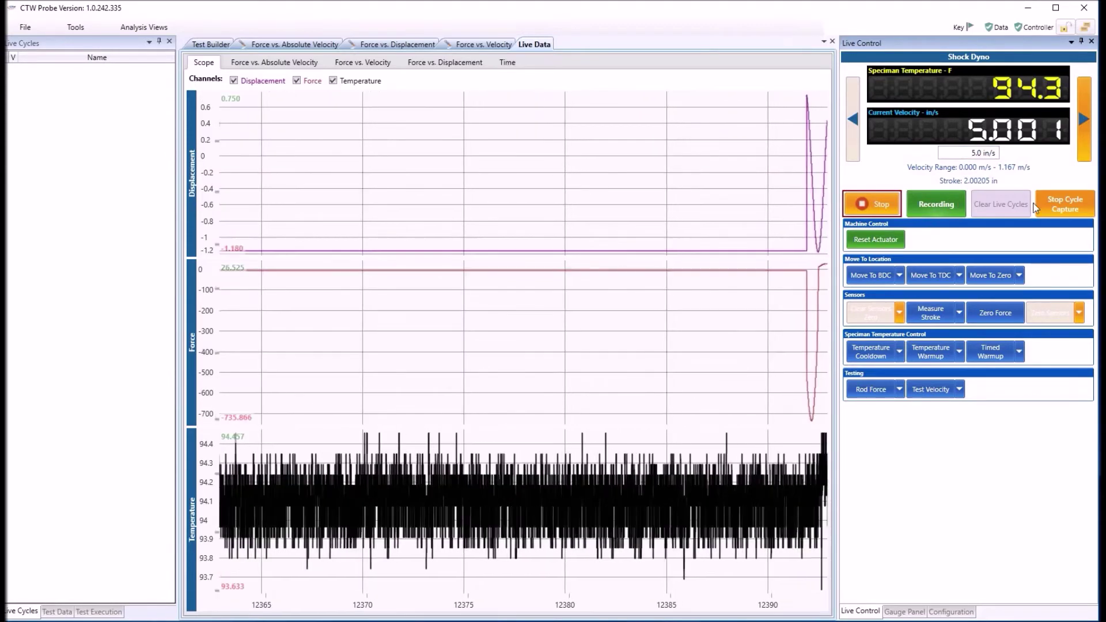
- Show the live Force vs. Absolute Velocity graph and capture successive cycles as Plots 1 to 6 while the shock warms up
left_click(280, 65)
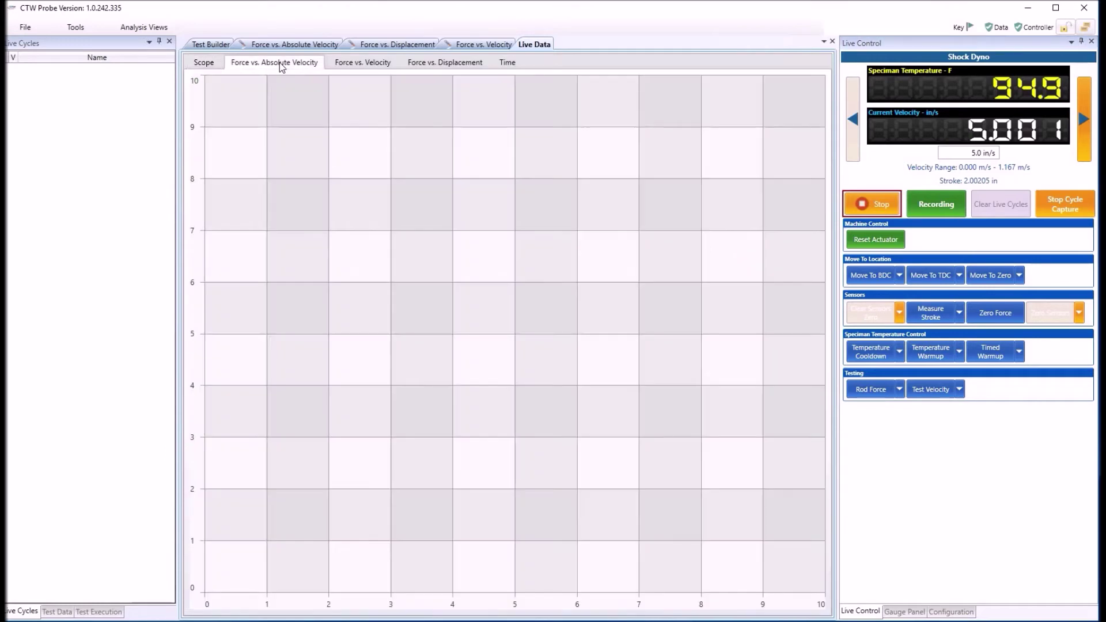
left_click(1063, 206)
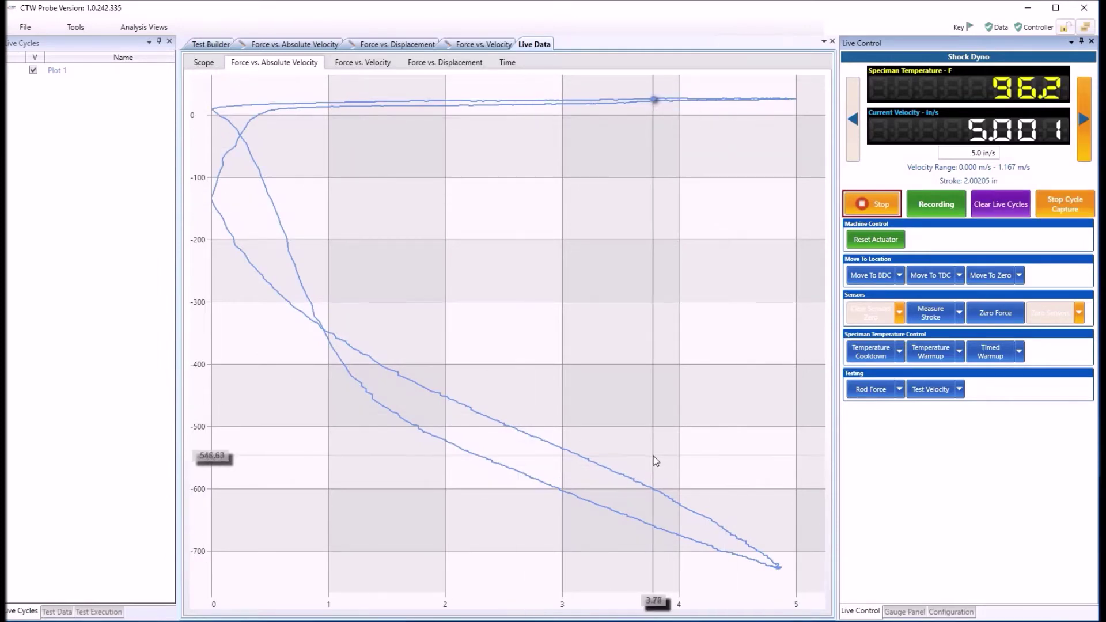
mouse_move(613, 372)
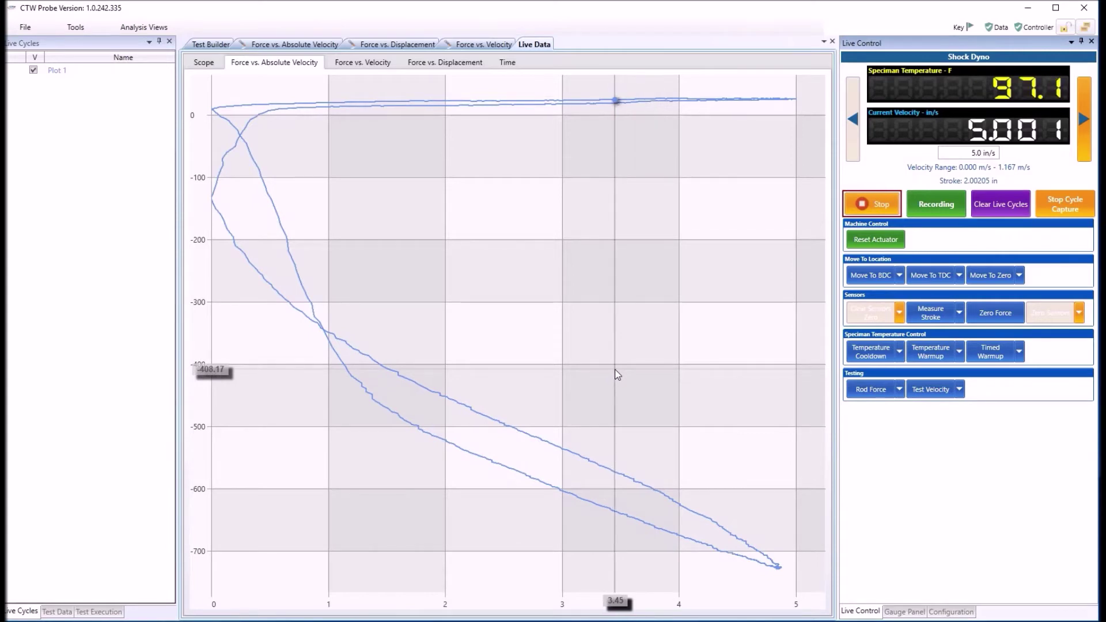
left_click(1066, 211)
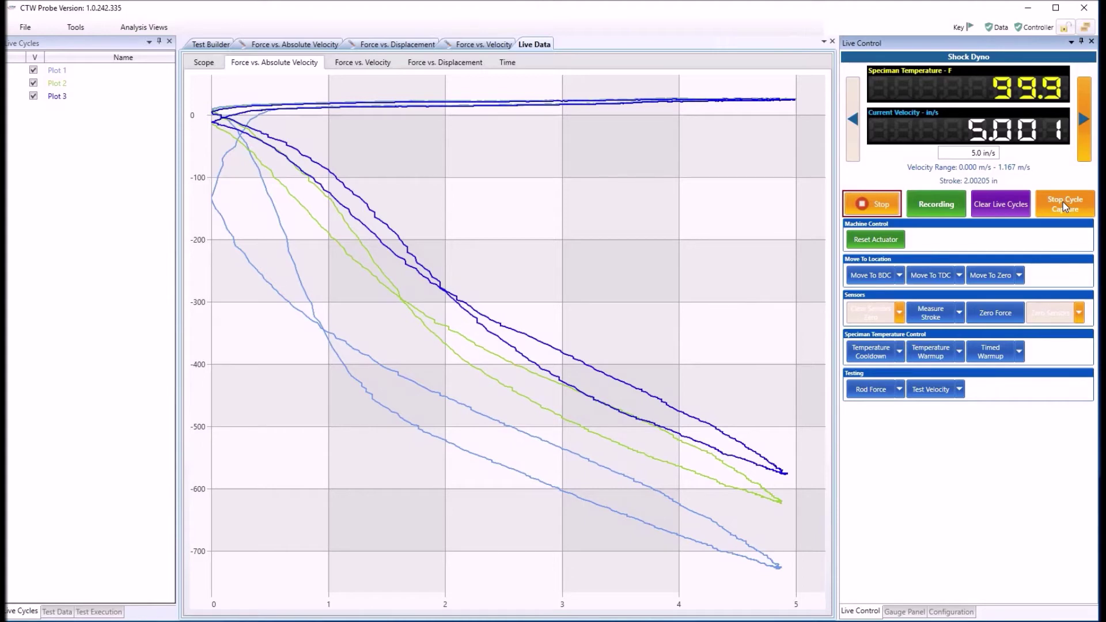
left_click(1063, 202)
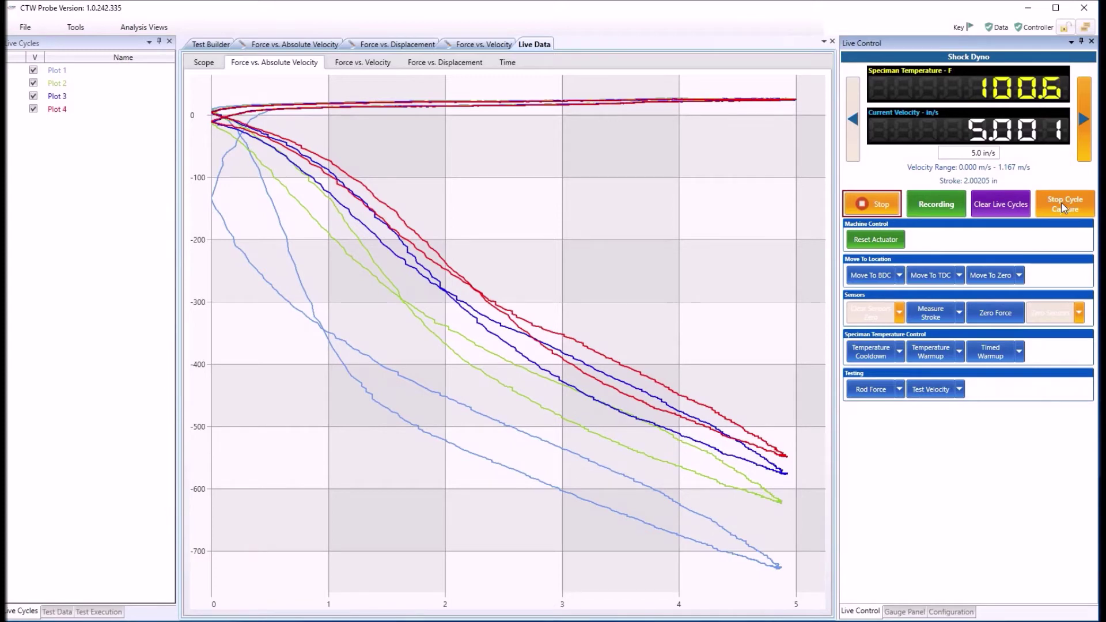
left_click(1064, 208)
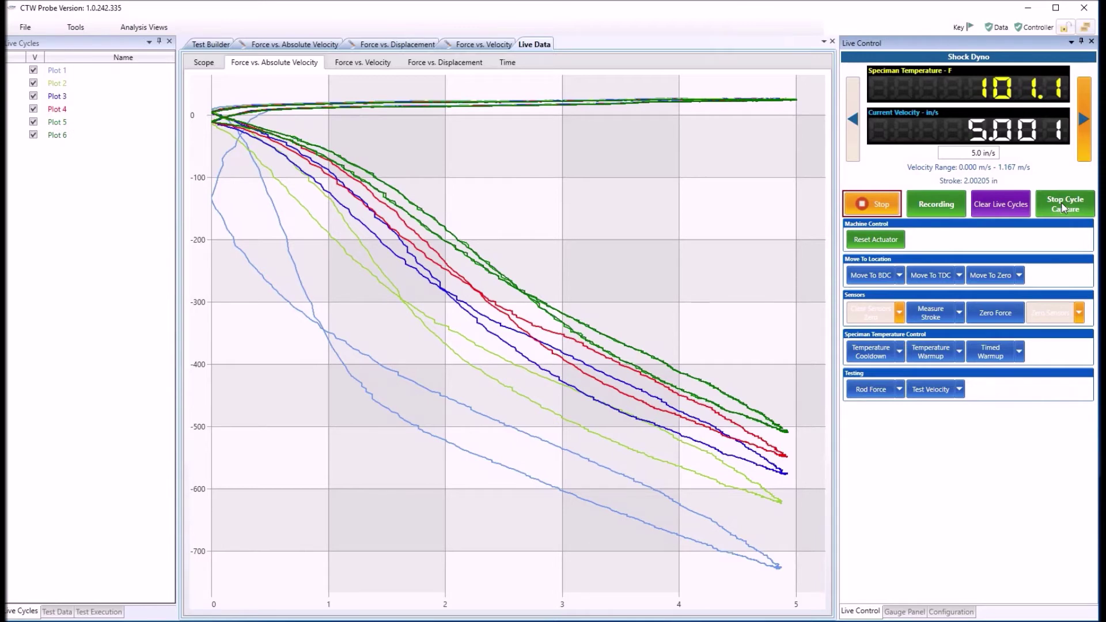
left_click(1064, 208)
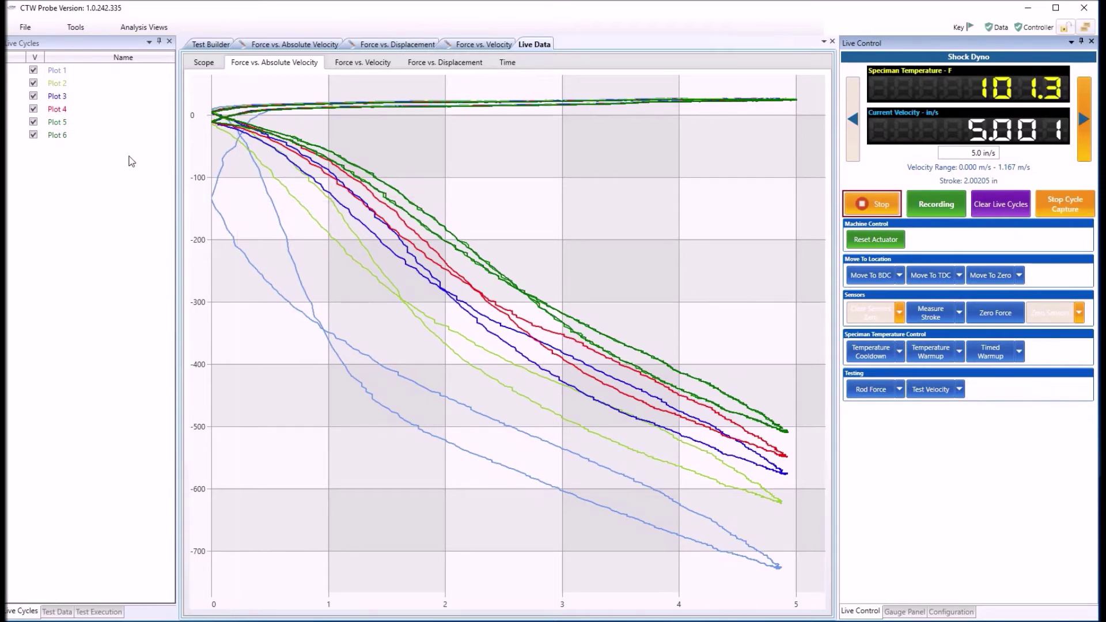
- Hide Plot 5 and Plot 10 in the Live Cycles list, capturing further cycles up to Plot 11 in between
mouse_move(46, 130)
left_click(33, 124)
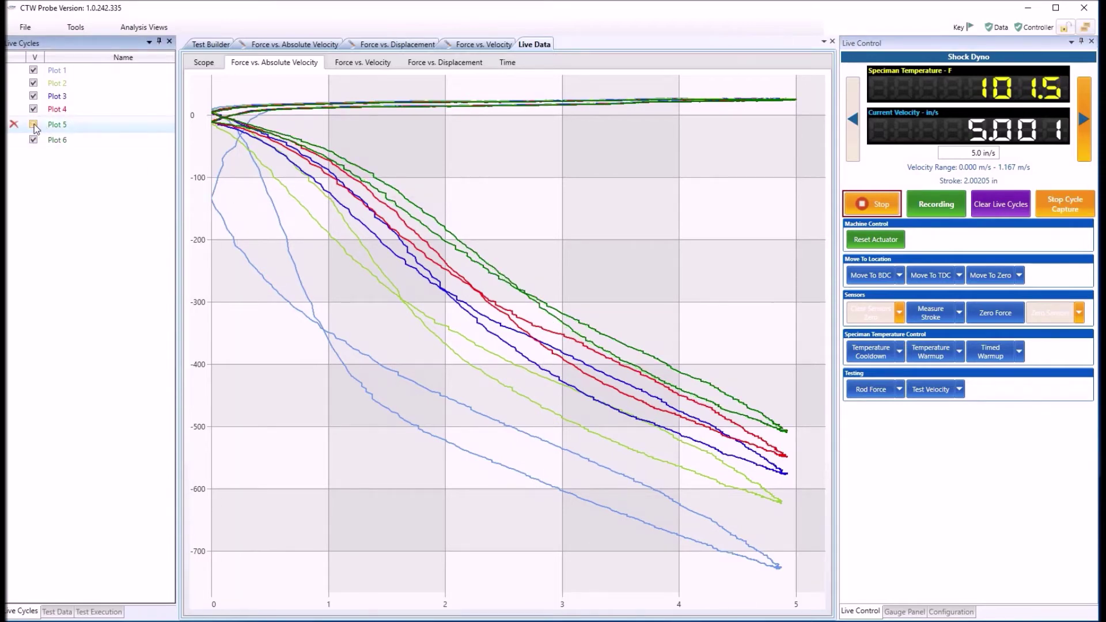
left_click(1064, 202)
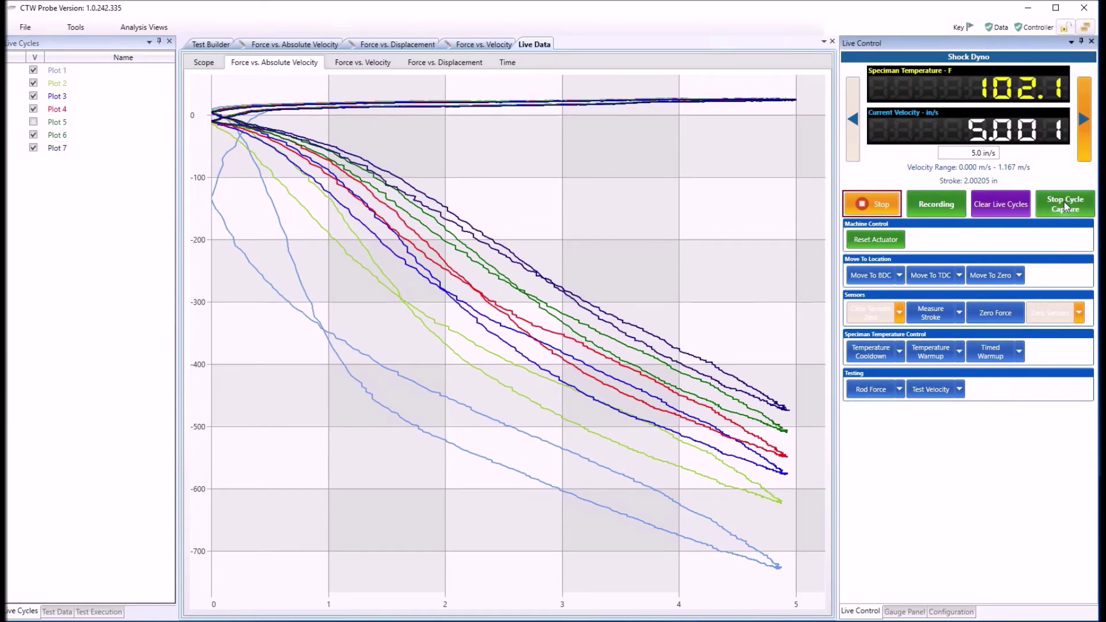
left_click(1064, 202)
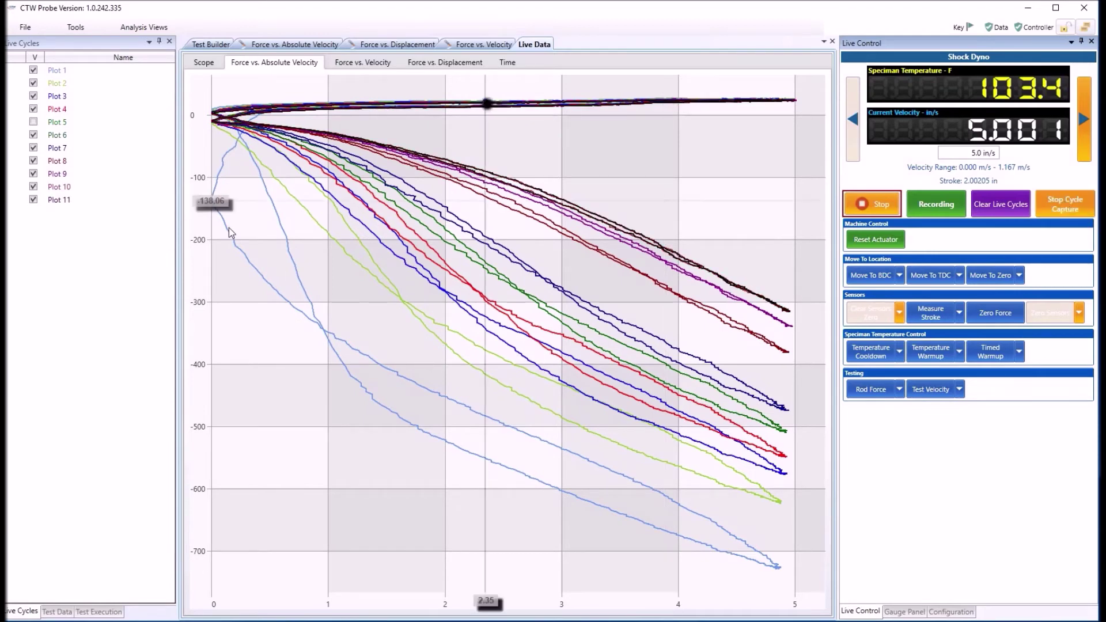
left_click(33, 189)
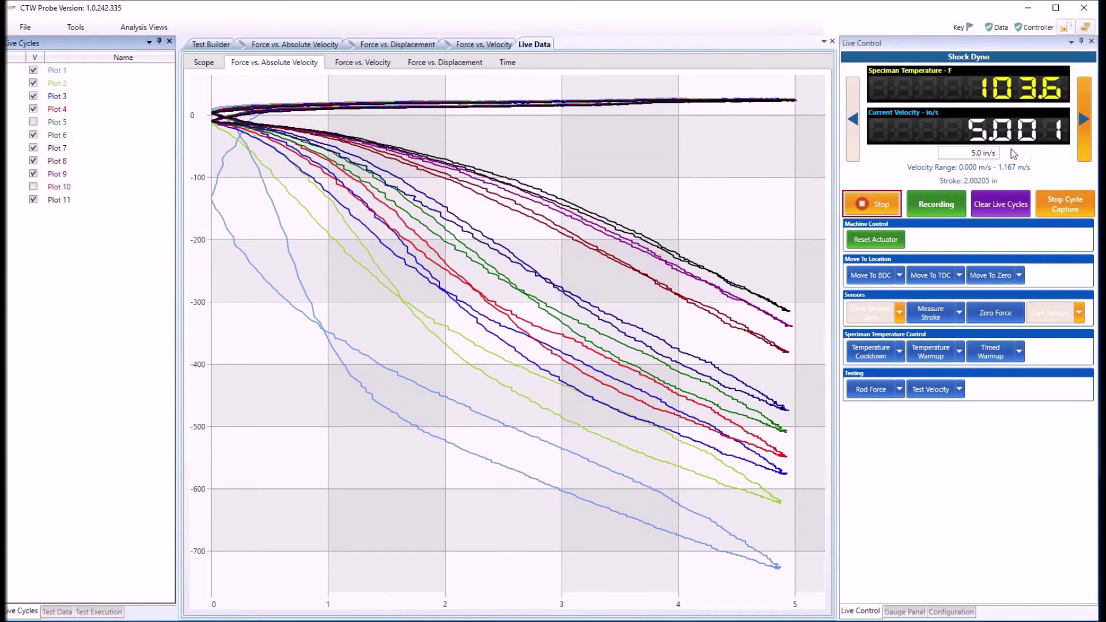
- Capture more live cycles up to Plot 15 and stop the dyno
left_click(1065, 207)
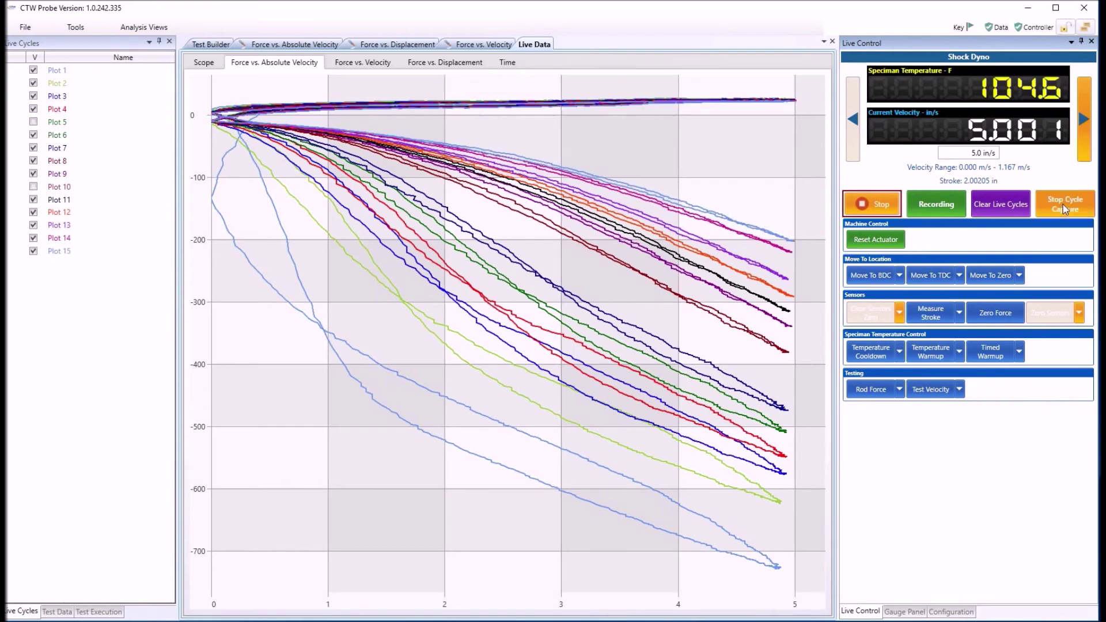
left_click(876, 207)
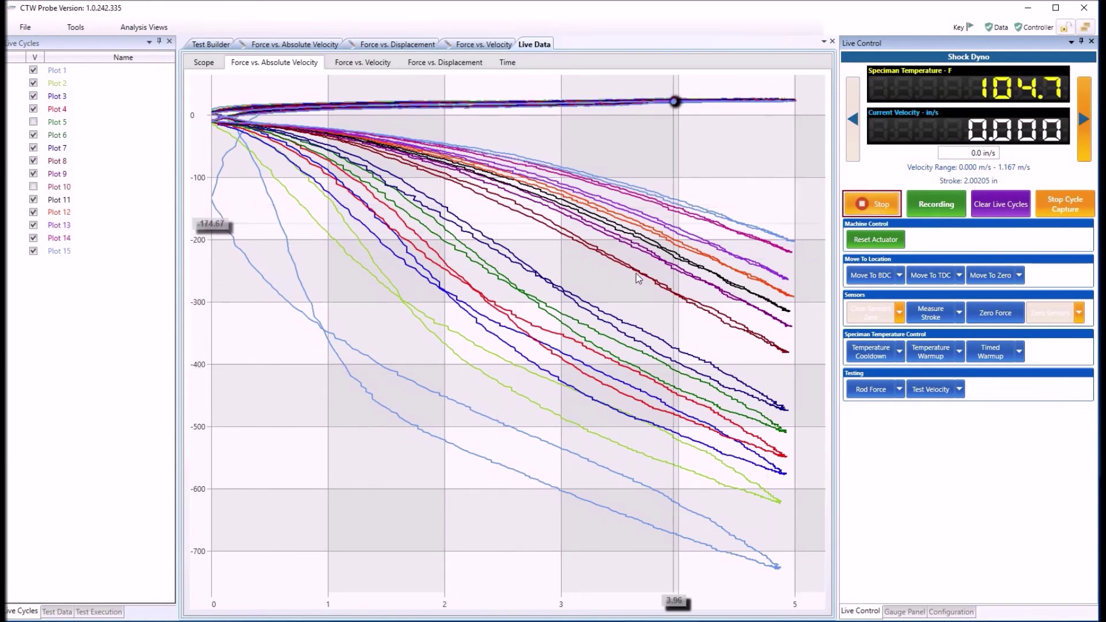
- Check the Scope traces, return to the Force vs. Absolute Velocity graph and turn off recording
left_click(204, 63)
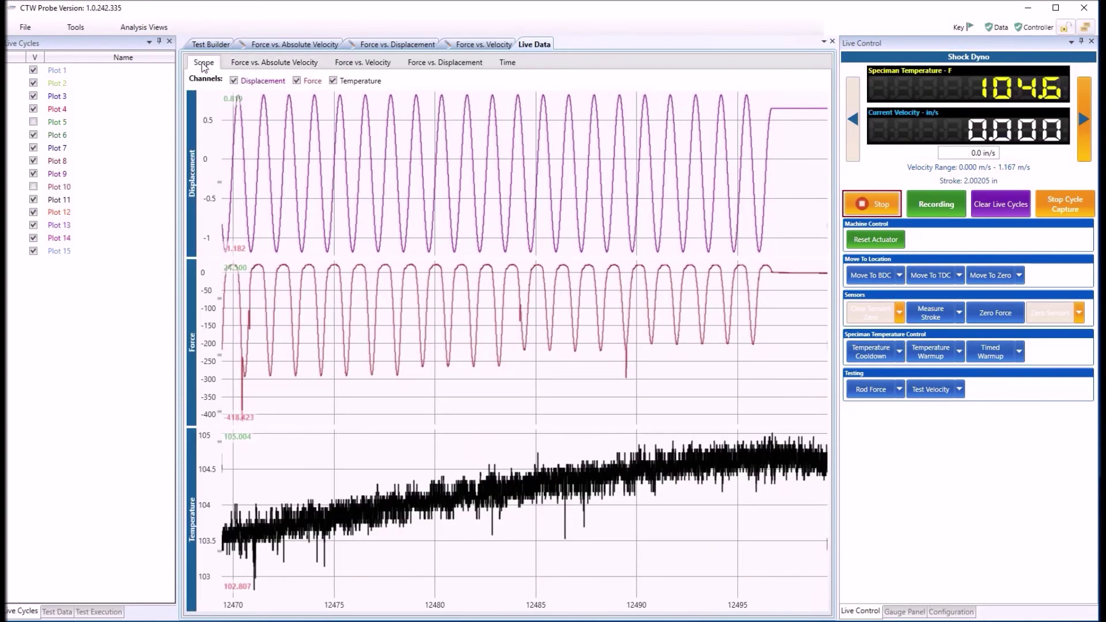
left_click(275, 62)
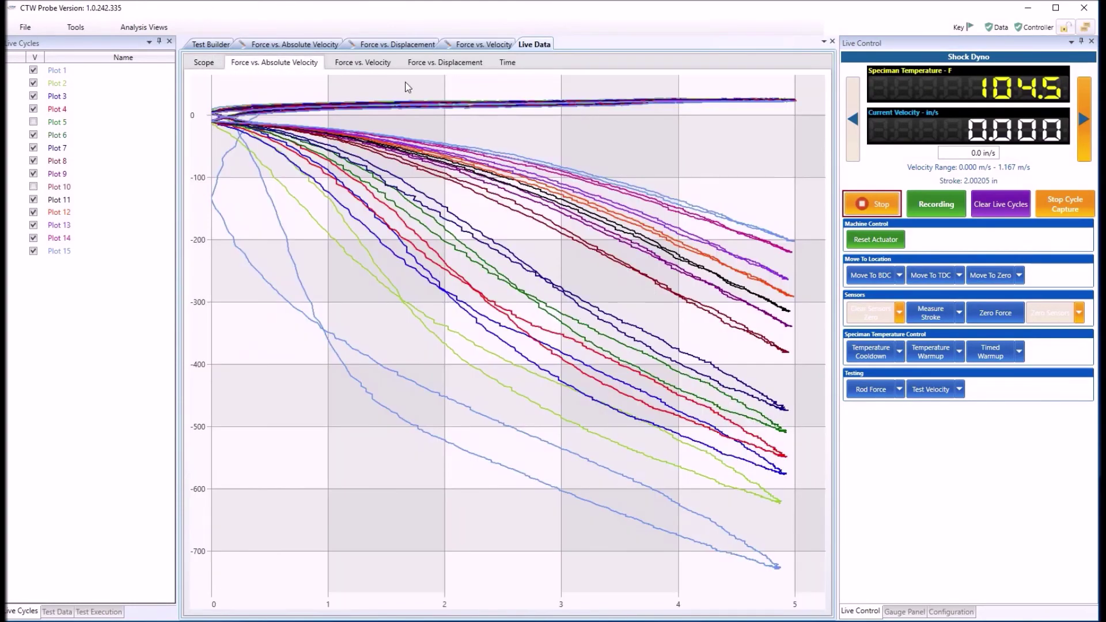
left_click(933, 205)
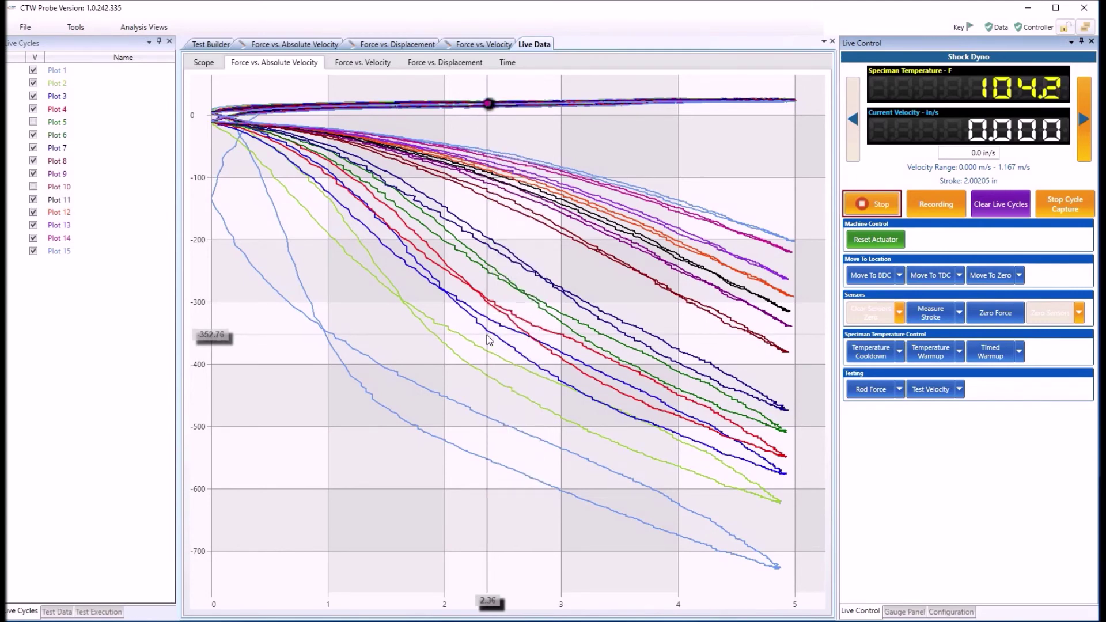
- Compare the captured cycles in the Force vs. Velocity, Force vs. Displacement and Force vs. Absolute Velocity graphs
mouse_move(57, 254)
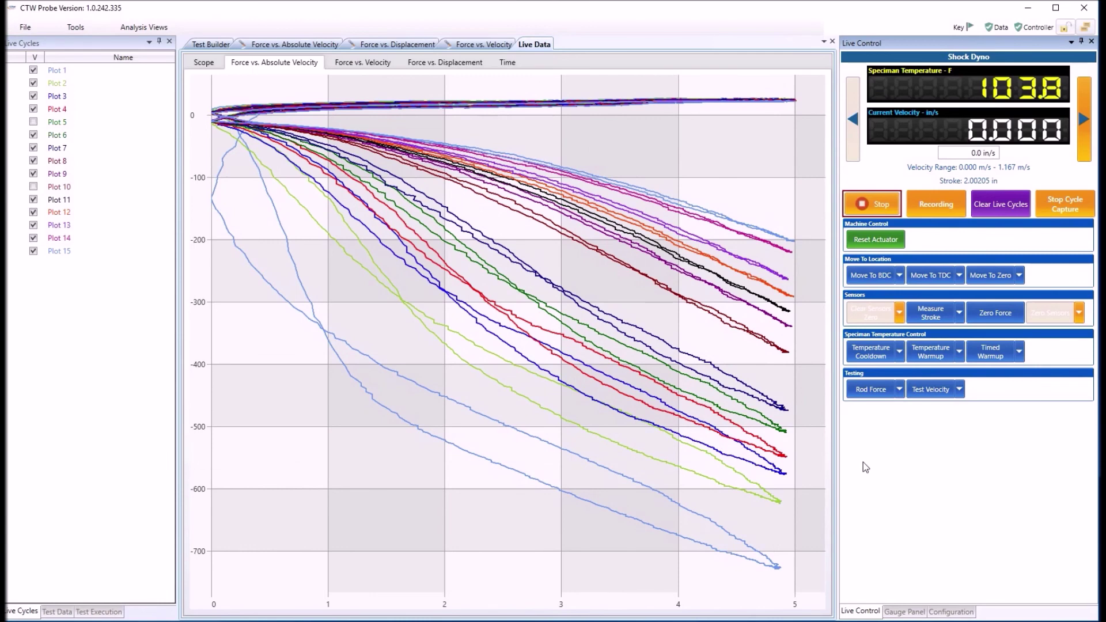
left_click(357, 64)
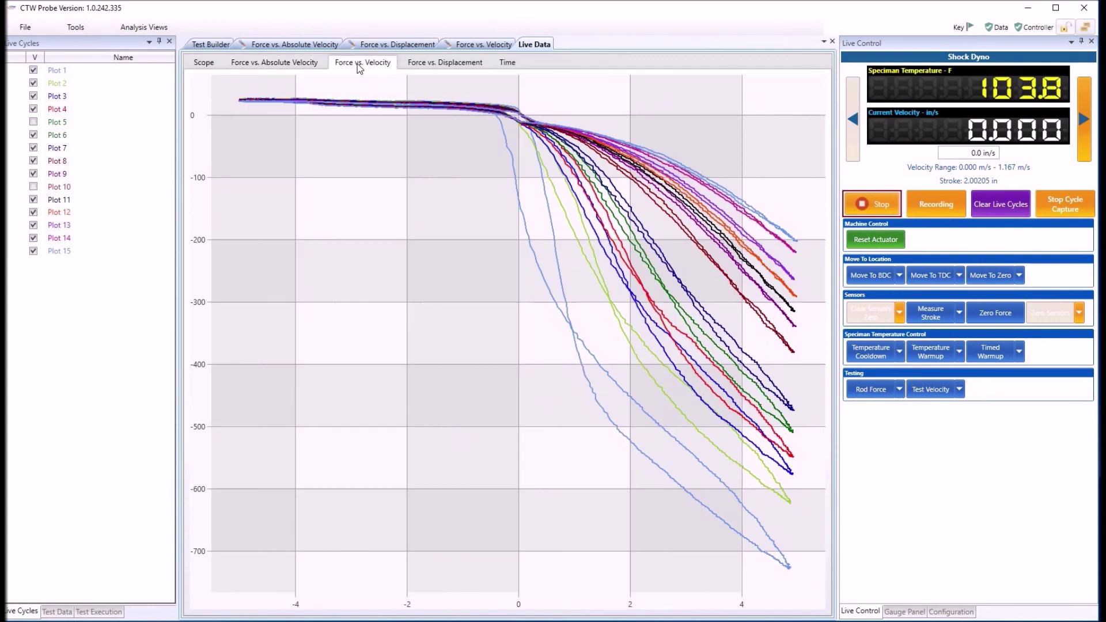
left_click(282, 65)
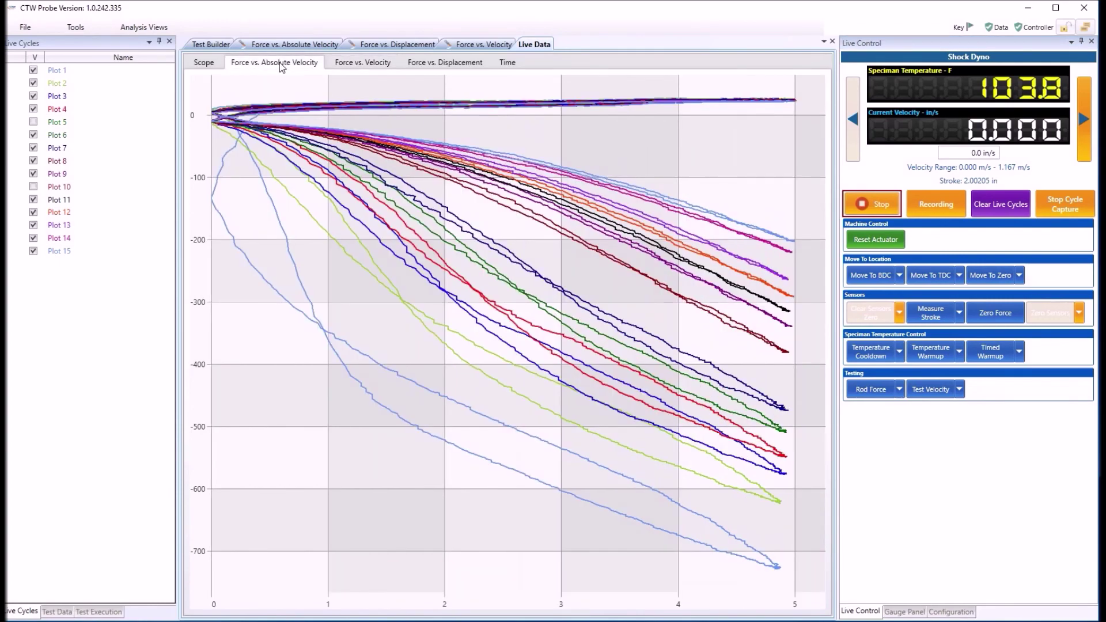
left_click(430, 63)
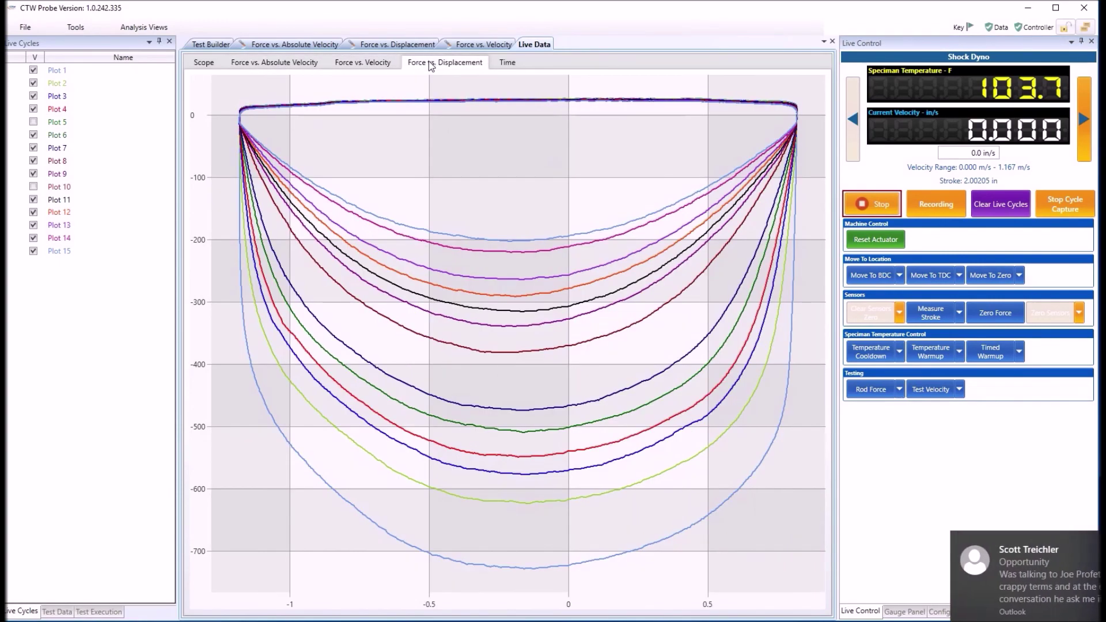
left_click(269, 64)
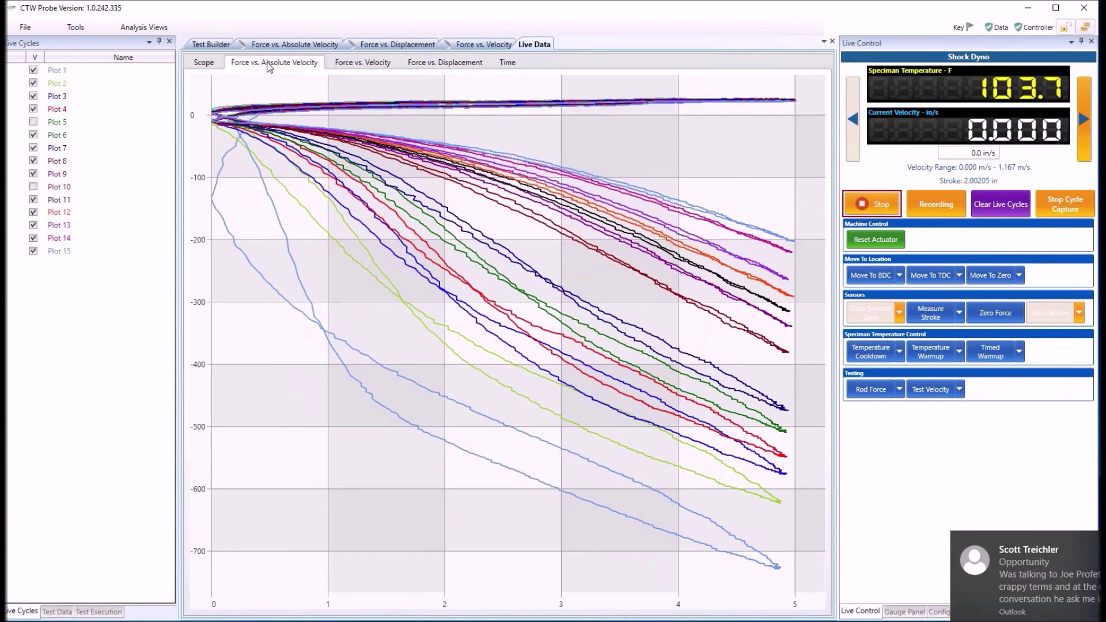